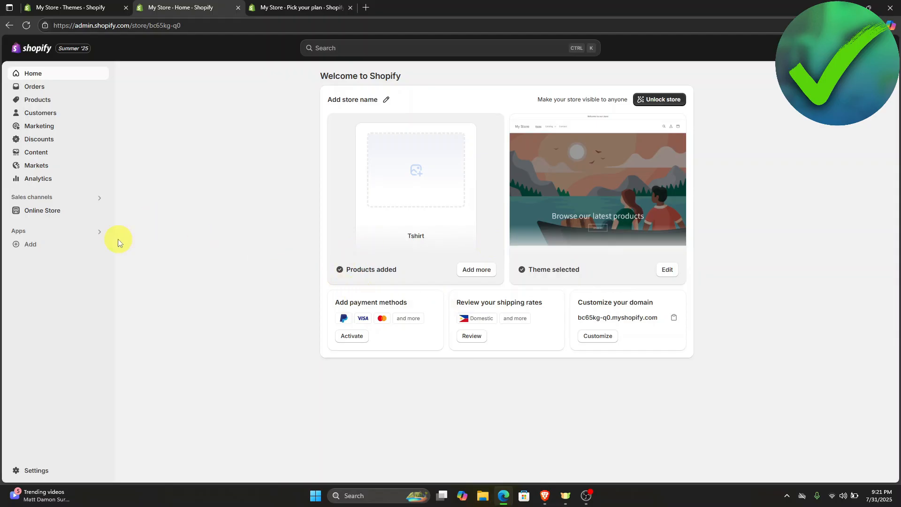
- Open the Shopify App Store from the store admin's app suggestions and search for "hextom sales boost"
click(44, 246)
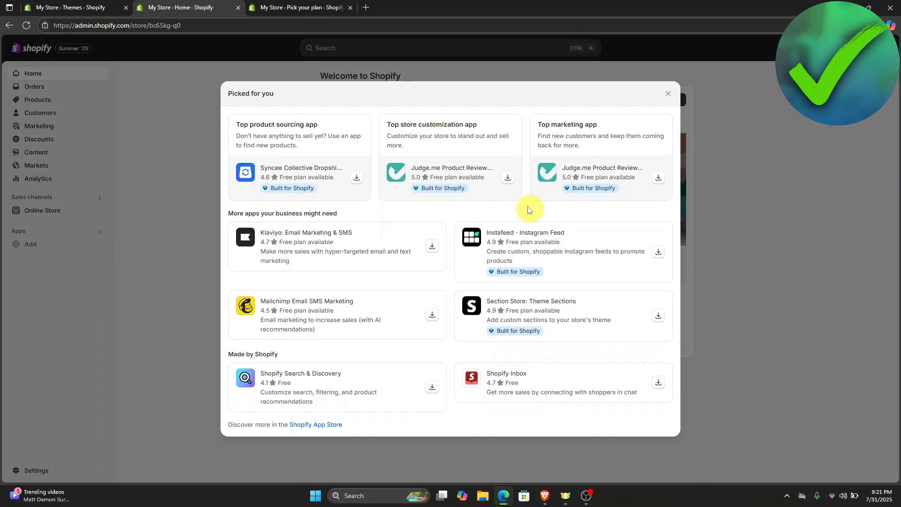
click(315, 427)
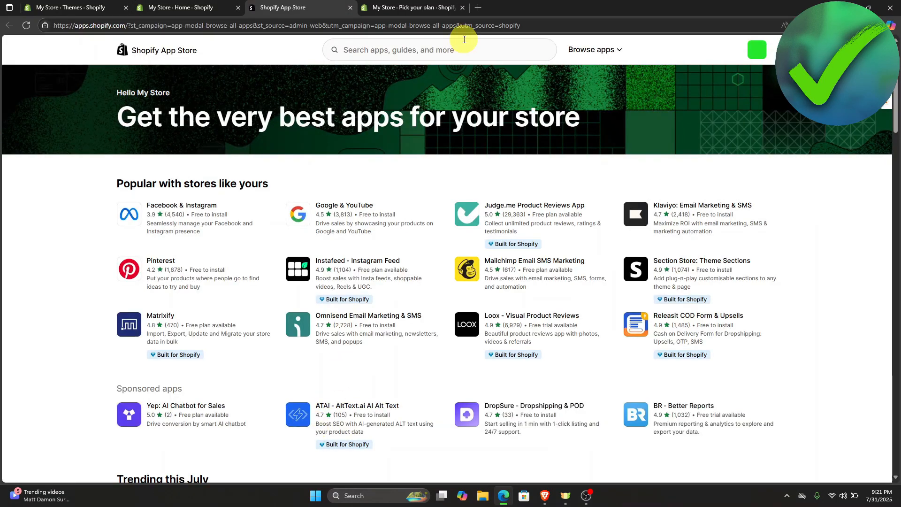
click(433, 51)
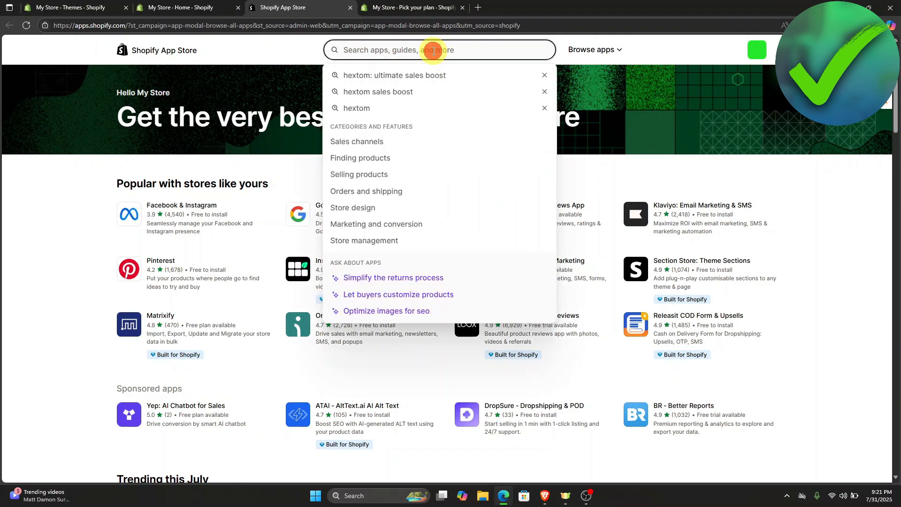
text(hextom sales)
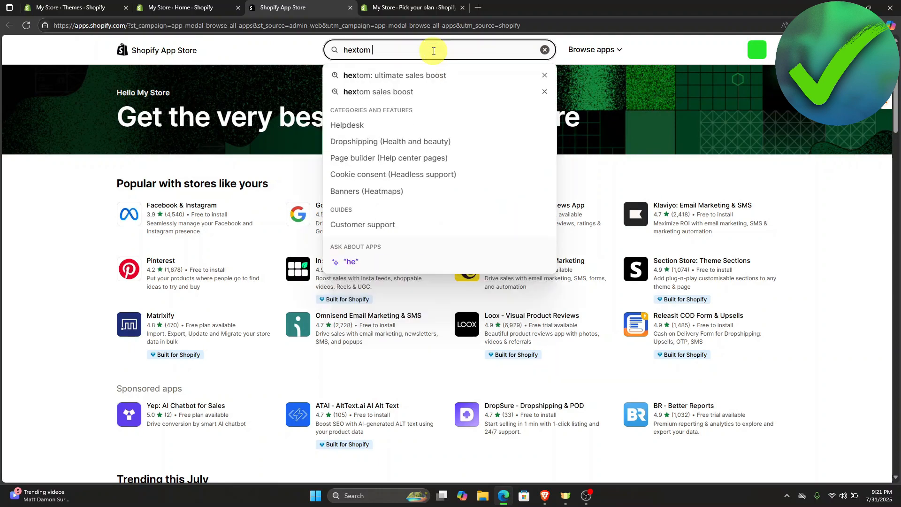
text( boost)
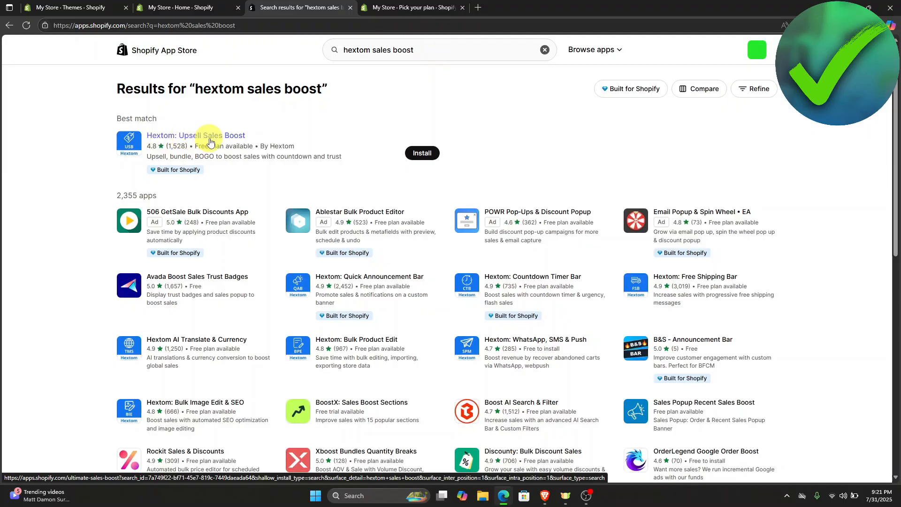
- Install the Hextom: Upsell Sales Boost app on the store and return to its page
click(423, 154)
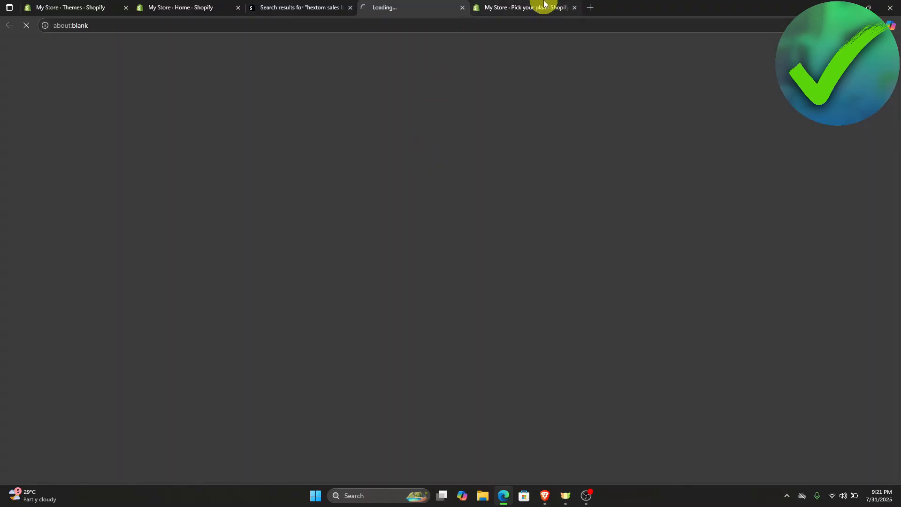
click(545, 5)
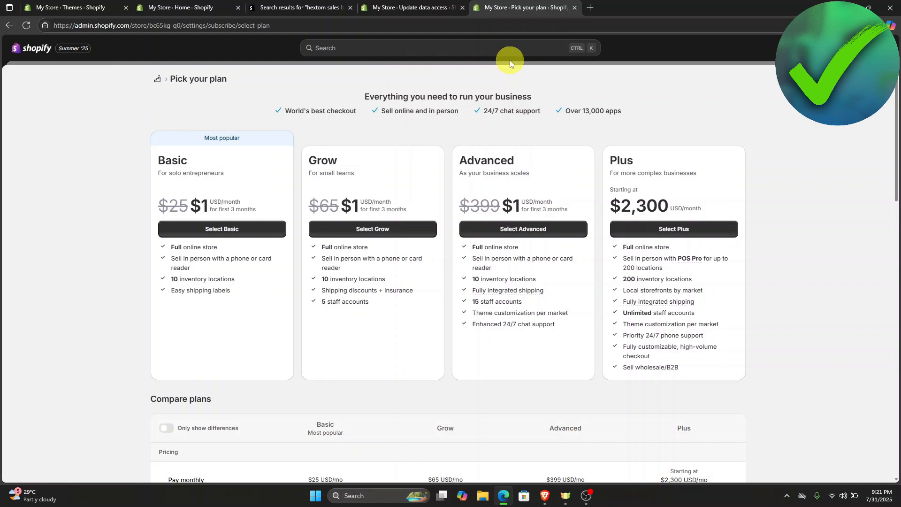
click(419, 4)
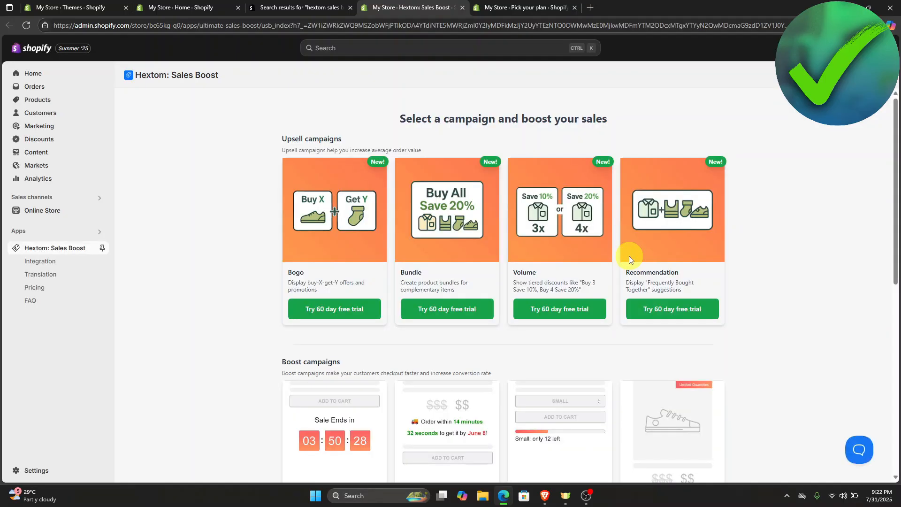
- Browse the upsell and boost campaign types and select the Limited Quantities boost campaign
scroll(578, 366, down, 1)
scroll(578, 366, down, 3)
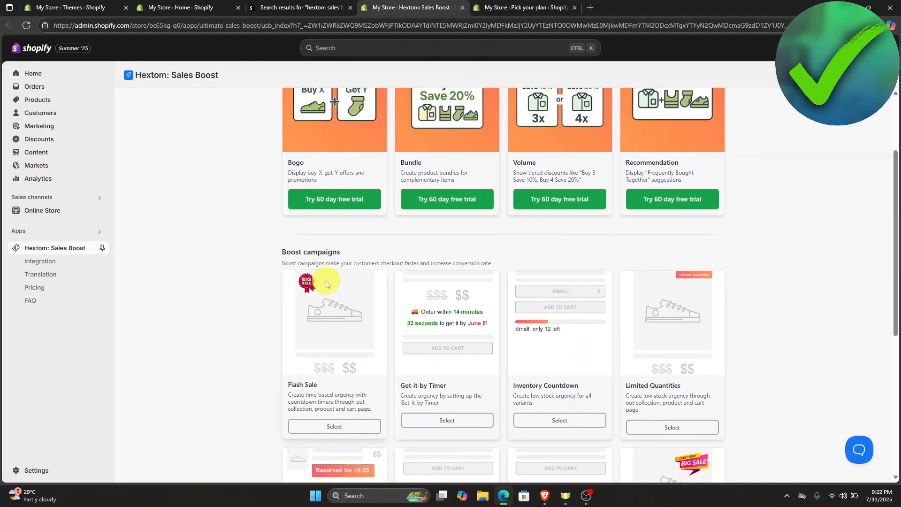
scroll(378, 245, down, 2)
scroll(381, 248, down, 3)
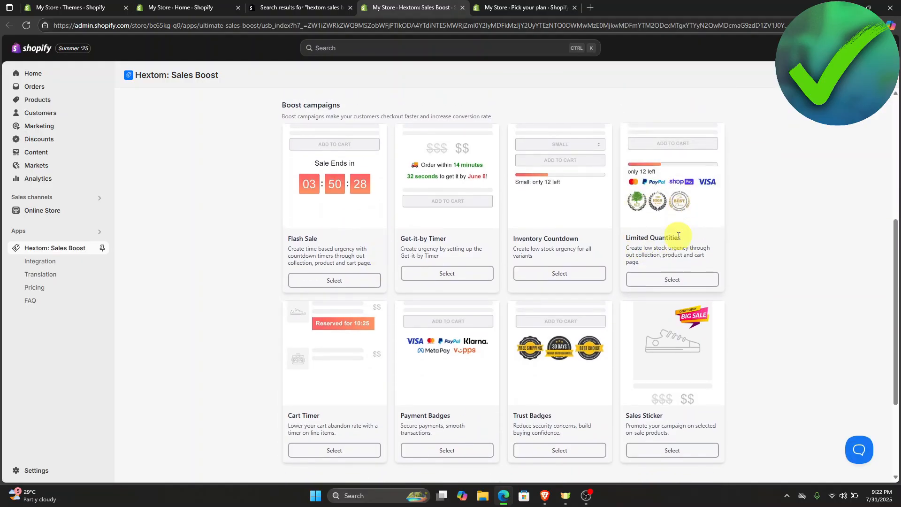
scroll(678, 236, up, 1)
scroll(678, 235, up, 1)
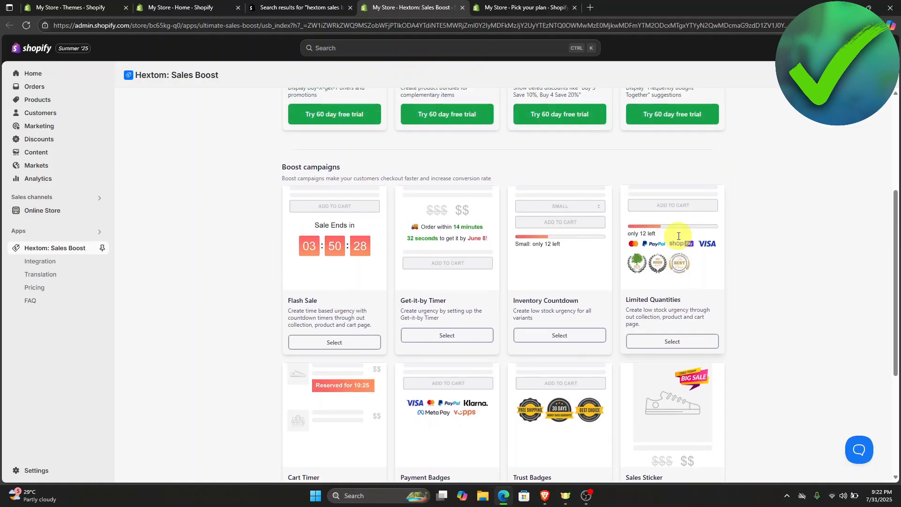
click(669, 342)
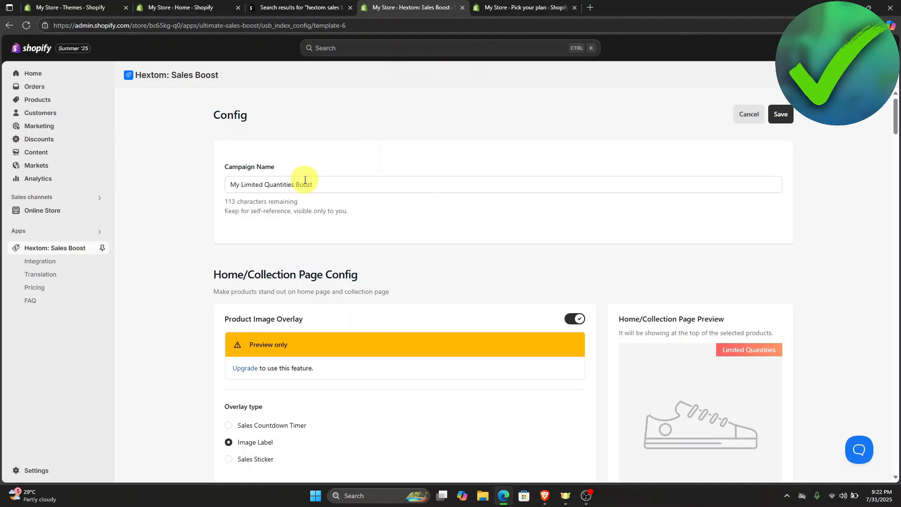
- Name the campaign "Free Shipping Campaign"
scroll(413, 199, down, 3)
scroll(413, 199, up, 3)
drag(418, 188, 227, 188)
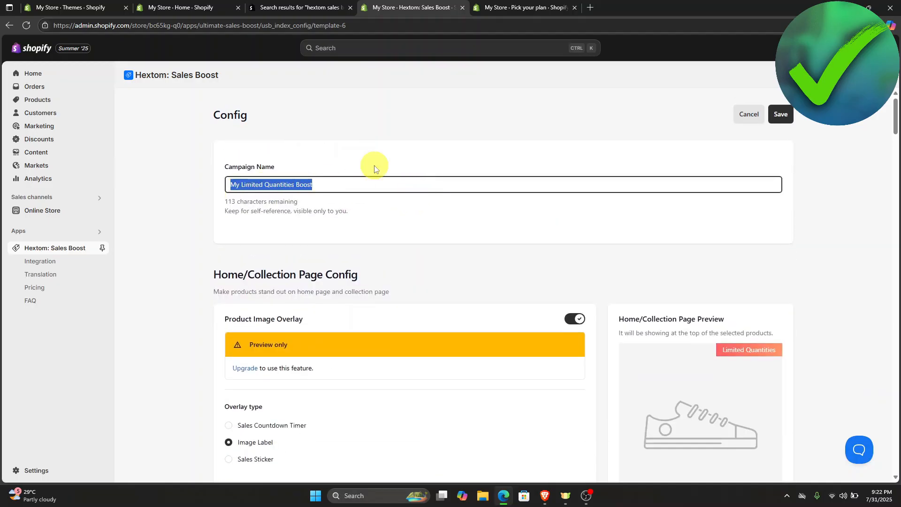
text(Free Shipping Campaign)
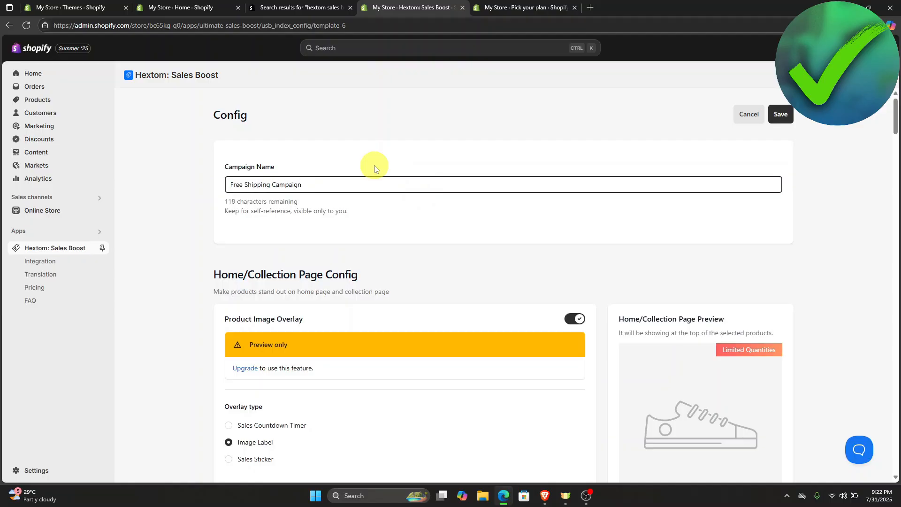
- Set the image label message for the home and collection page overlay to "Free Shipping"
scroll(374, 168, down, 2)
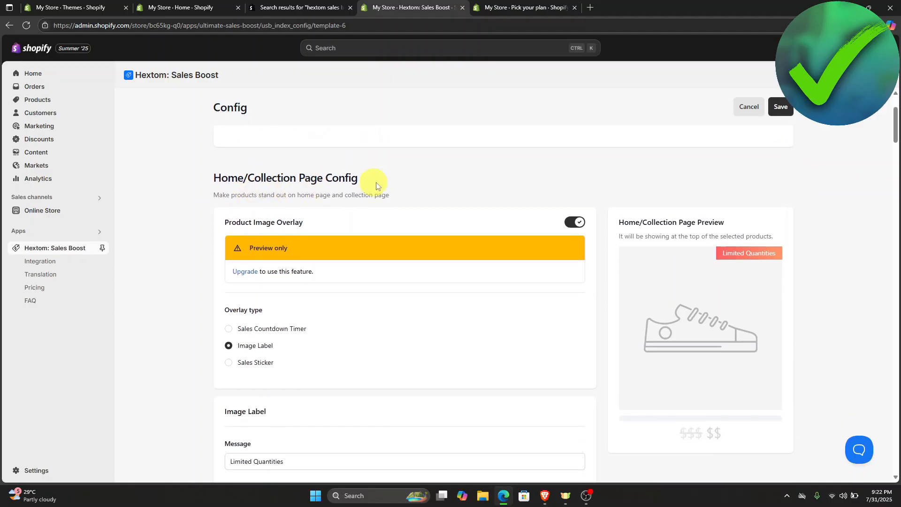
scroll(376, 185, down, 1)
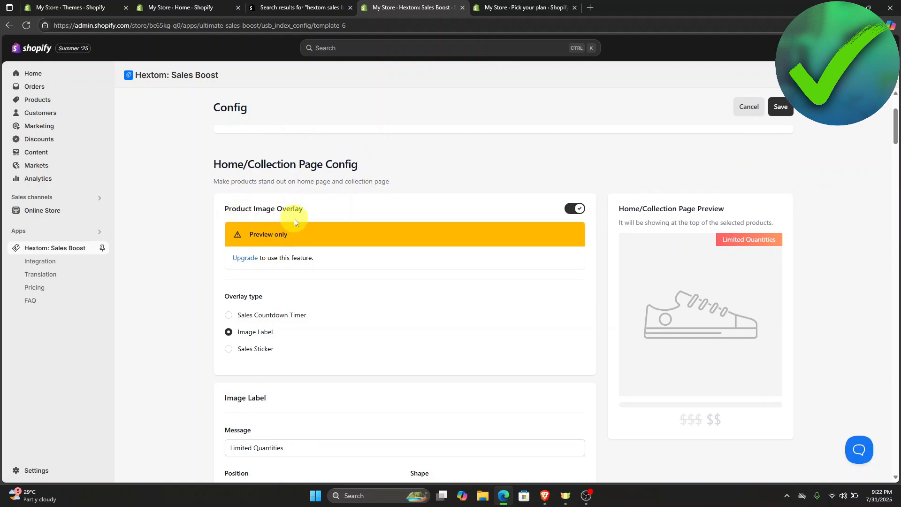
scroll(572, 215, down, 1)
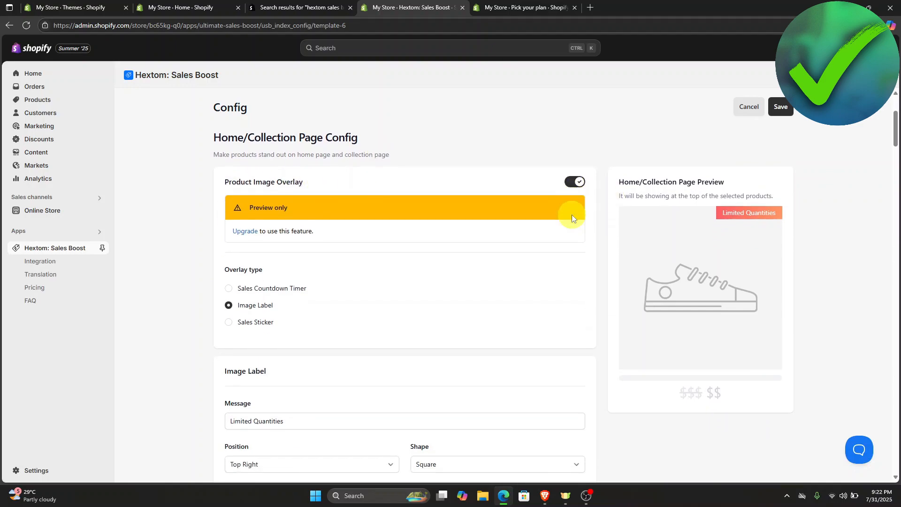
scroll(571, 215, down, 1)
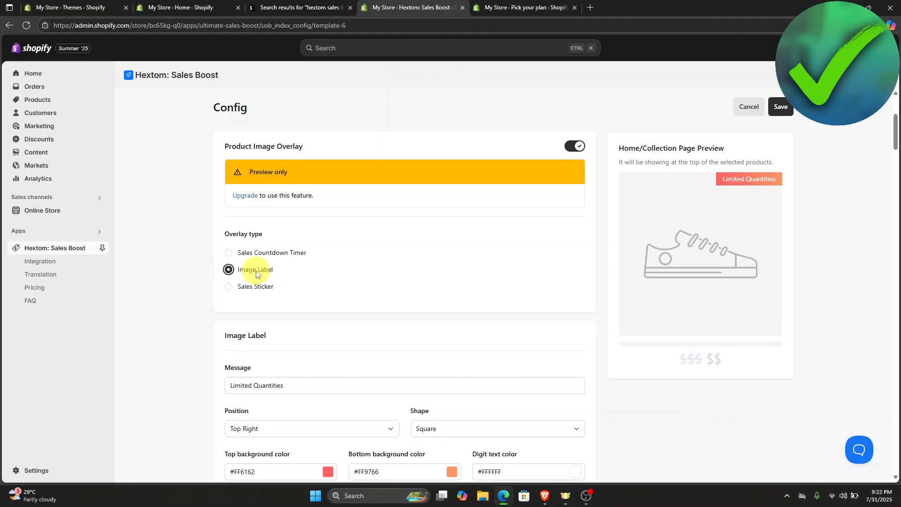
scroll(279, 270, down, 3)
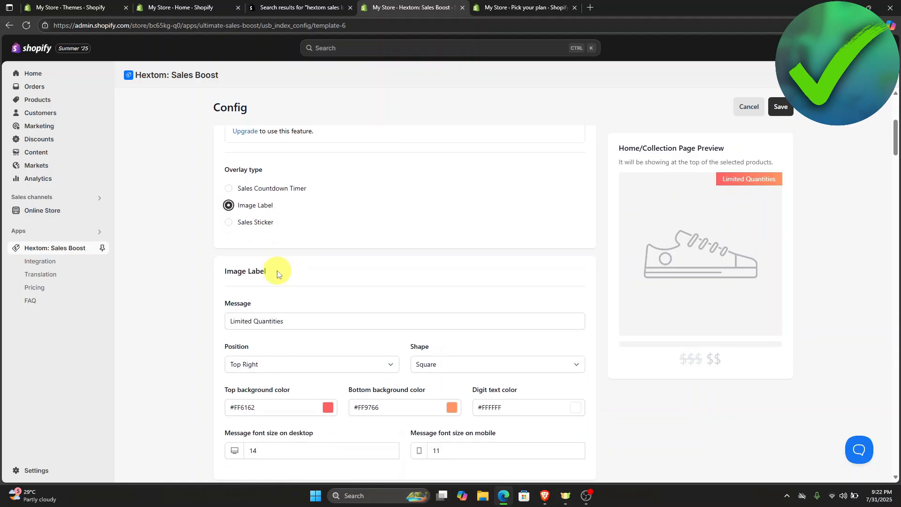
triple_click(302, 293)
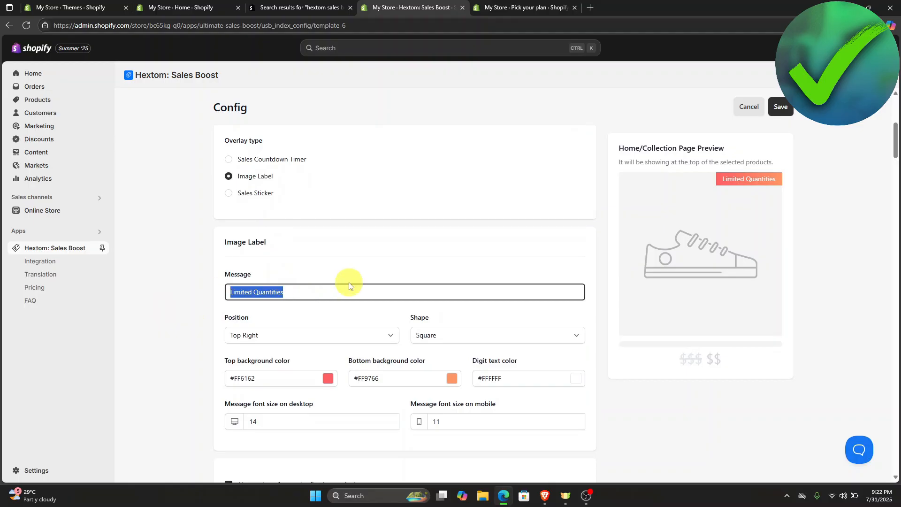
text(Free Shipping)
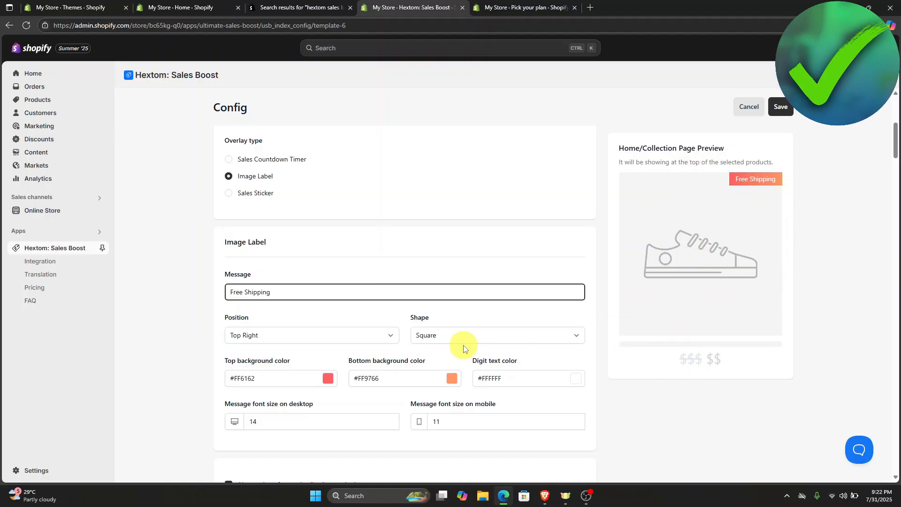
- Enable the product page message displayed after the price and set it to "FREE Shipping on orders over $20"
scroll(463, 346, down, 3)
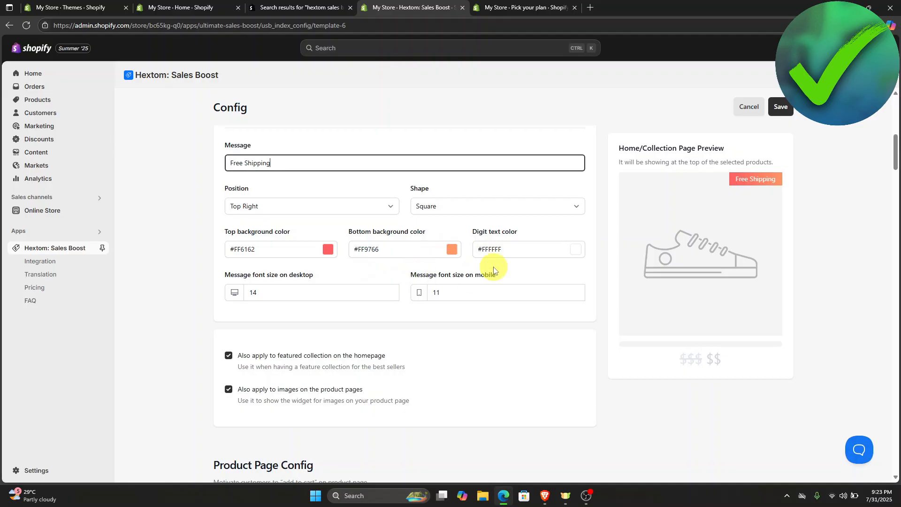
scroll(488, 263, down, 1)
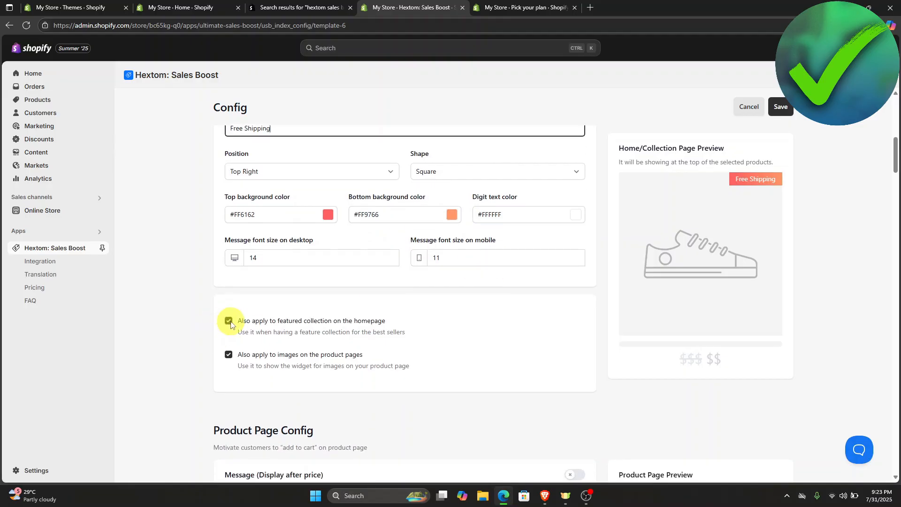
scroll(241, 328, down, 1)
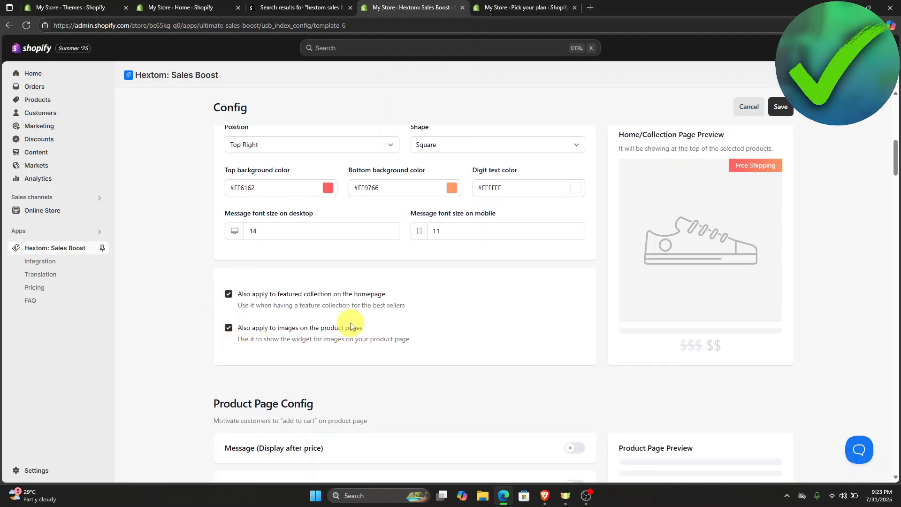
scroll(316, 329, down, 1)
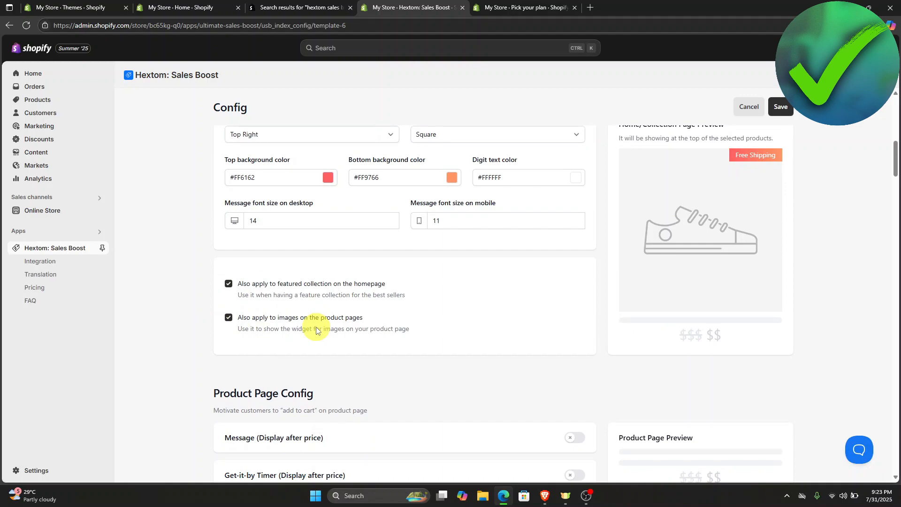
scroll(316, 328, down, 4)
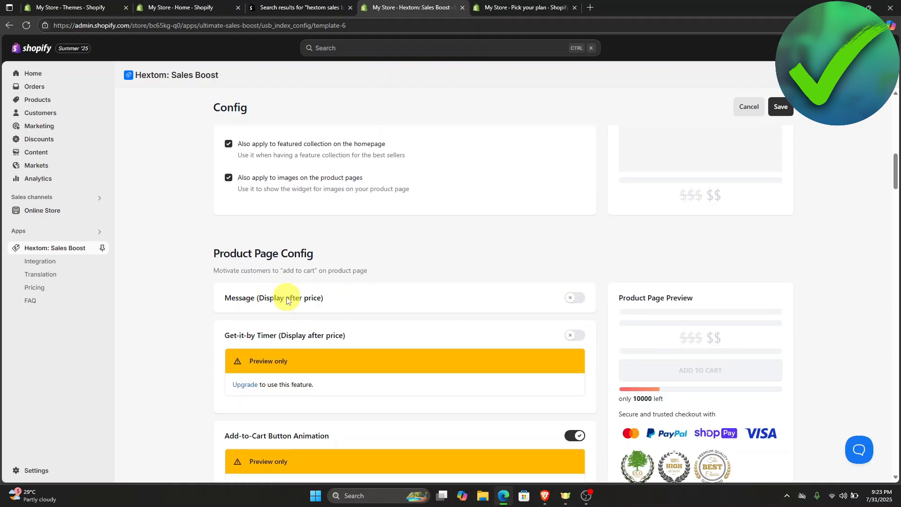
scroll(286, 300, down, 1)
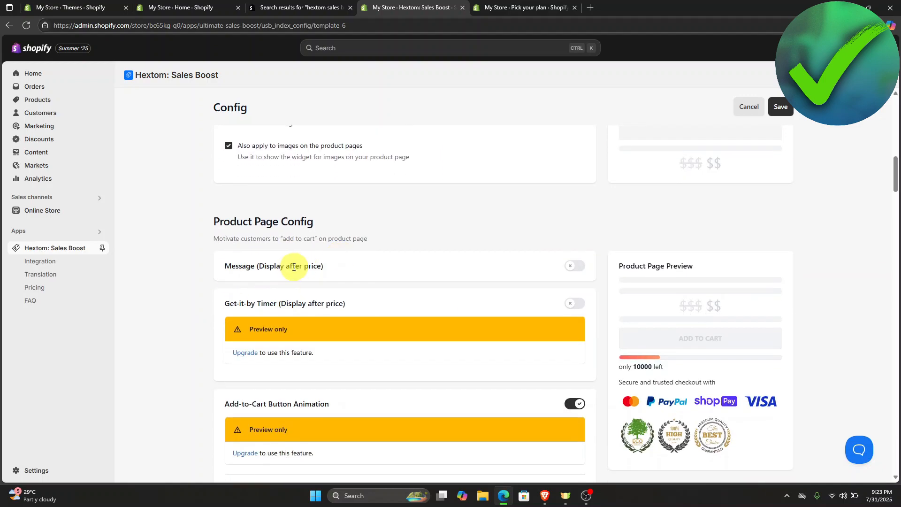
click(563, 269)
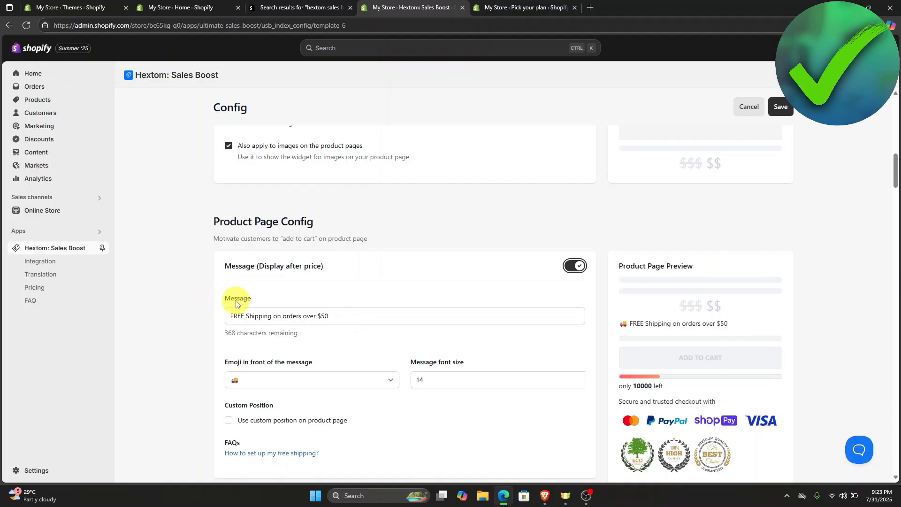
triple_click(242, 317)
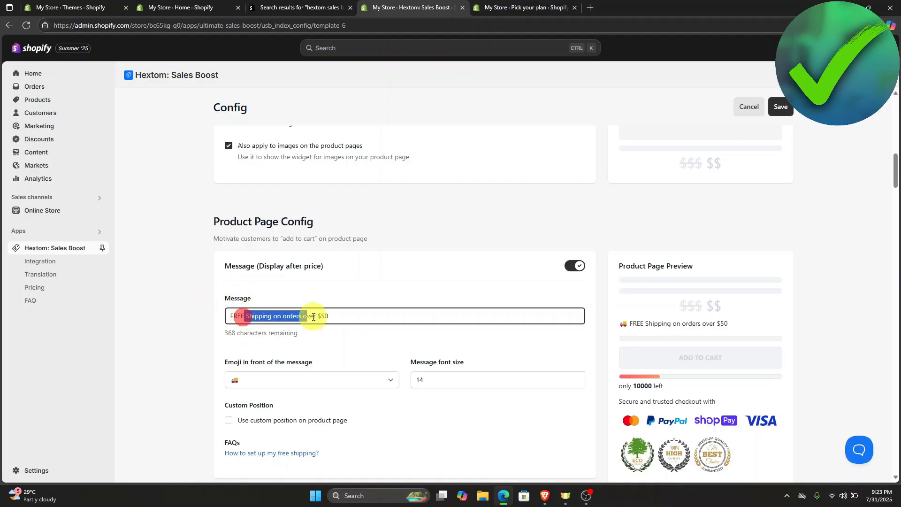
click(350, 315)
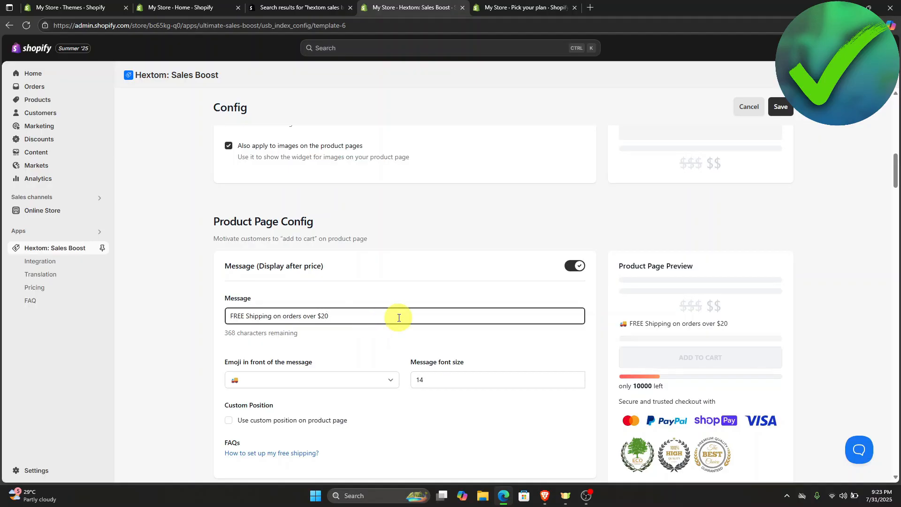
- Review the emoji, font size and custom position options of the product page message and the Get-it-by Timer section
scroll(343, 311, down, 1)
scroll(343, 312, down, 1)
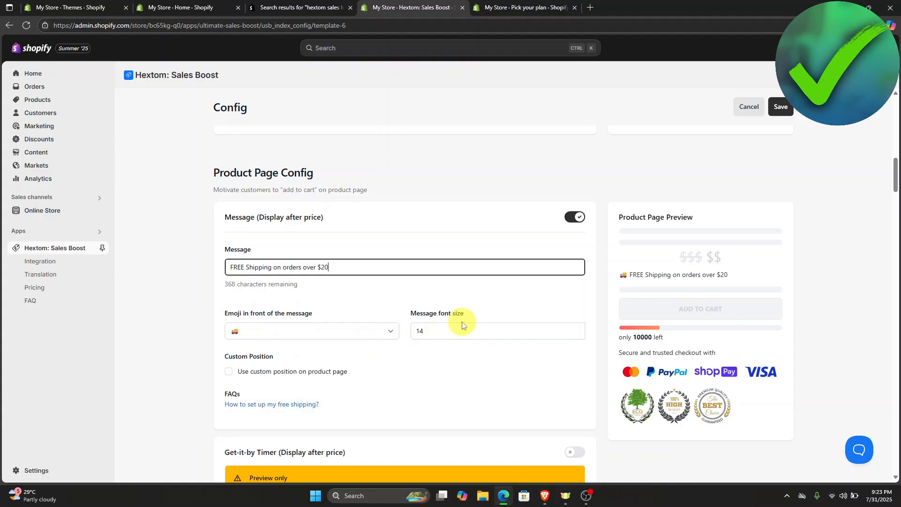
scroll(382, 338, down, 2)
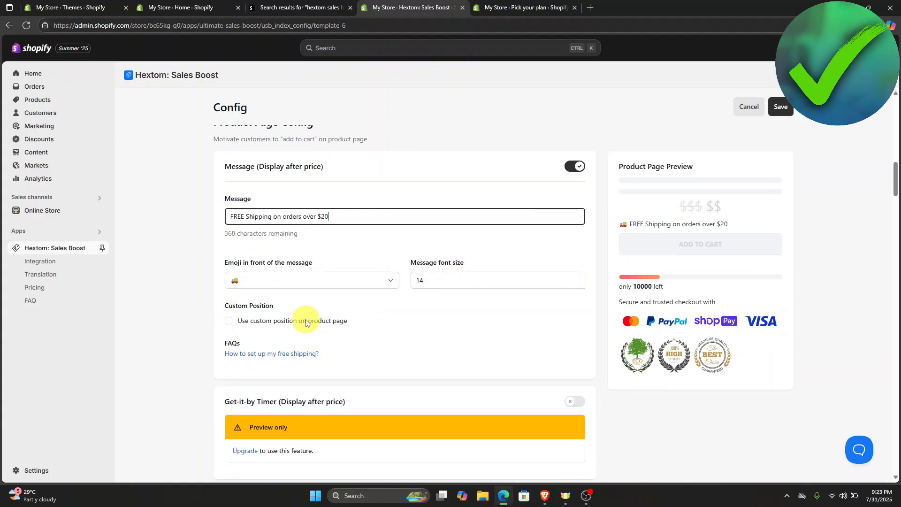
scroll(307, 321, down, 1)
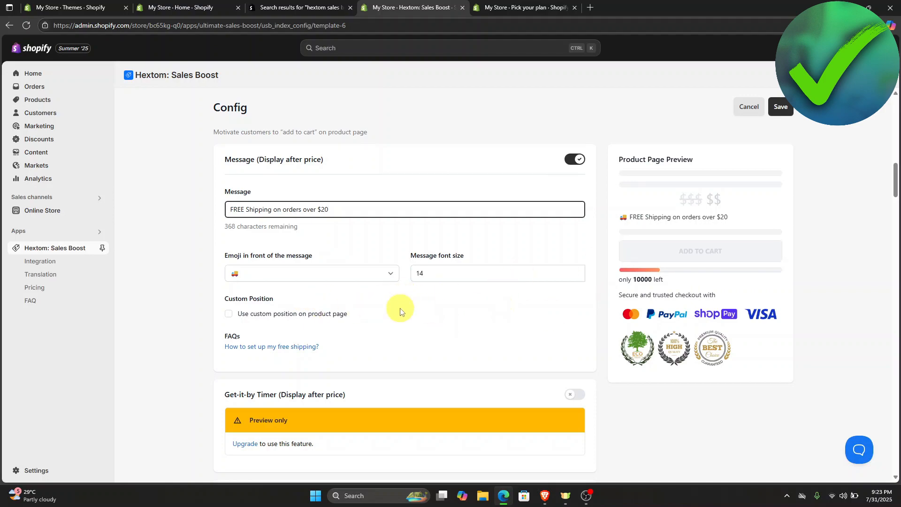
scroll(400, 305, down, 2)
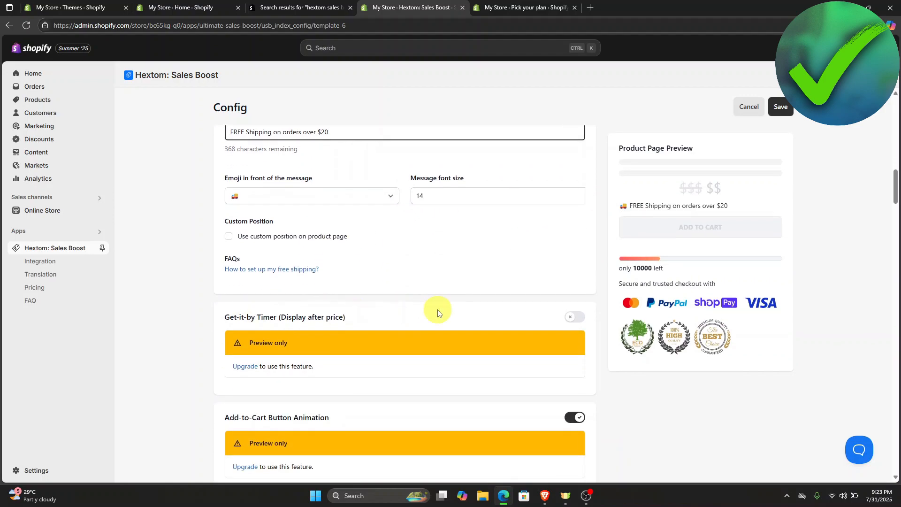
scroll(437, 311, up, 1)
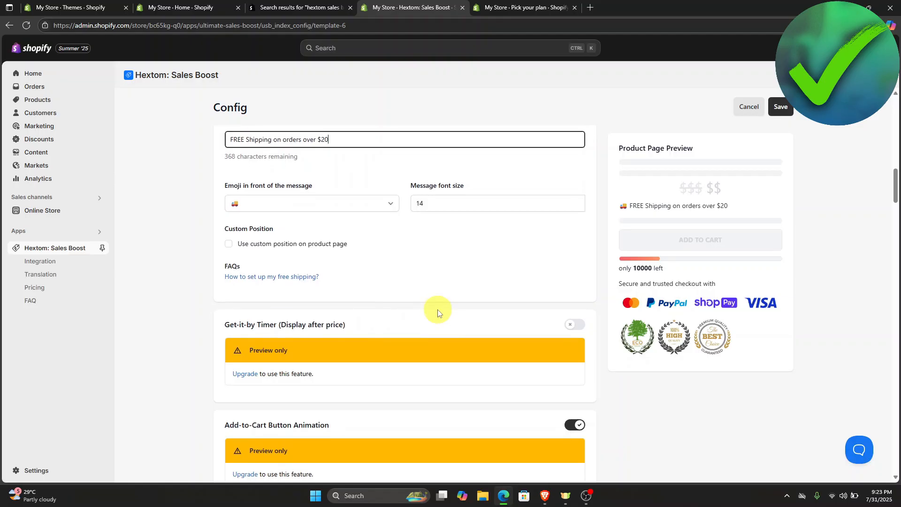
- Try out the Get-it-by Timer in the product page preview and switch it off again
click(576, 325)
scroll(576, 324, down, 1)
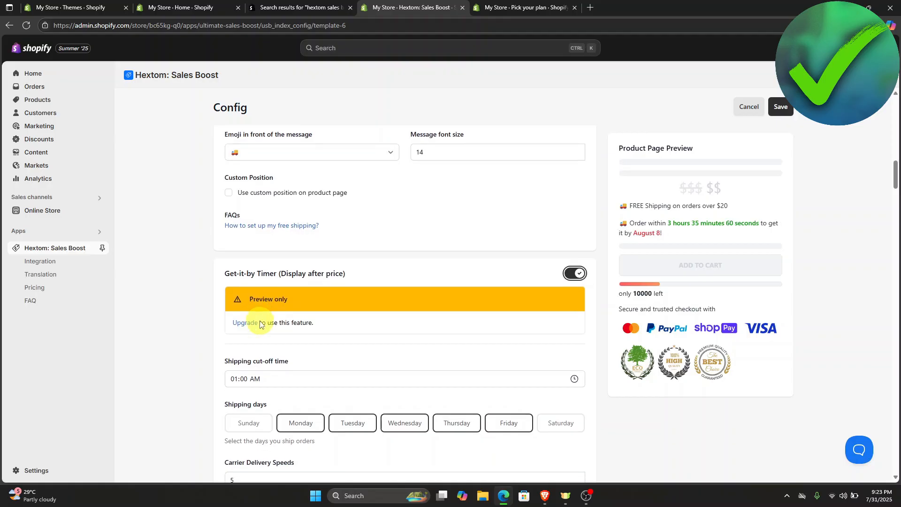
scroll(369, 318, up, 7)
scroll(370, 318, up, 10)
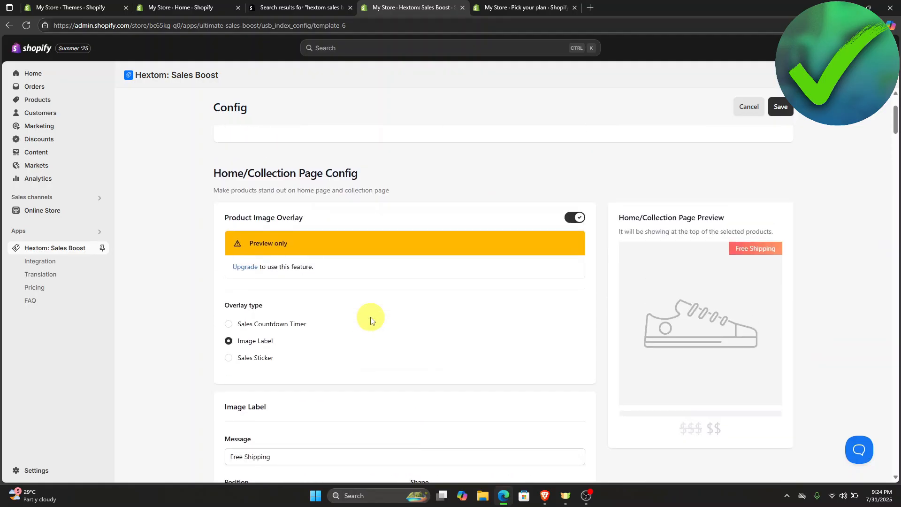
scroll(315, 272, down, 15)
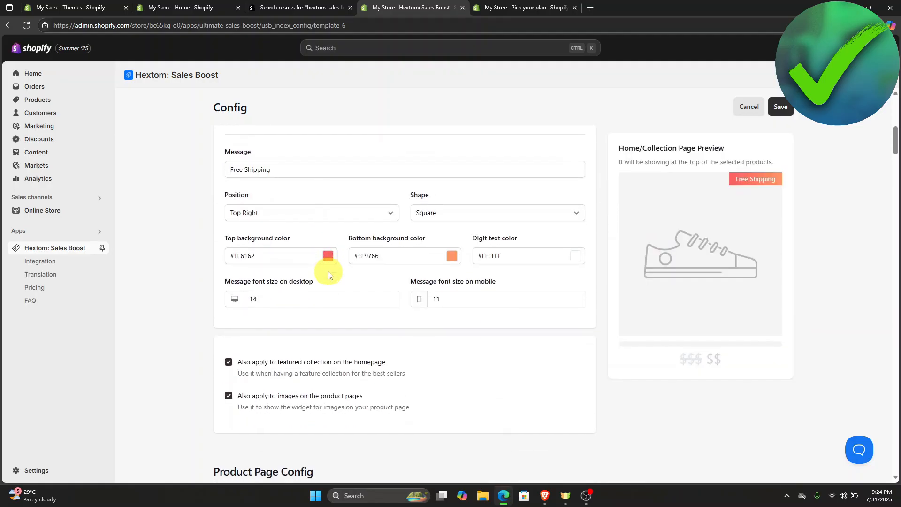
scroll(328, 271, down, 1)
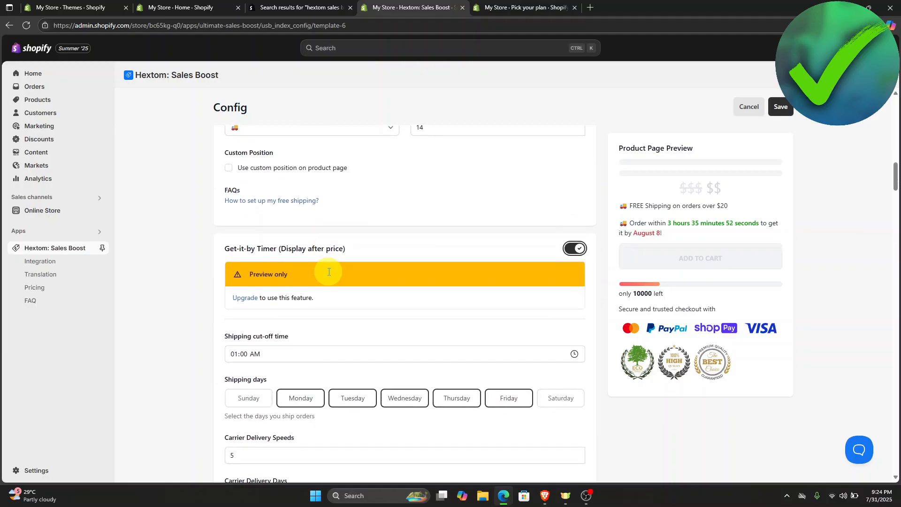
click(582, 256)
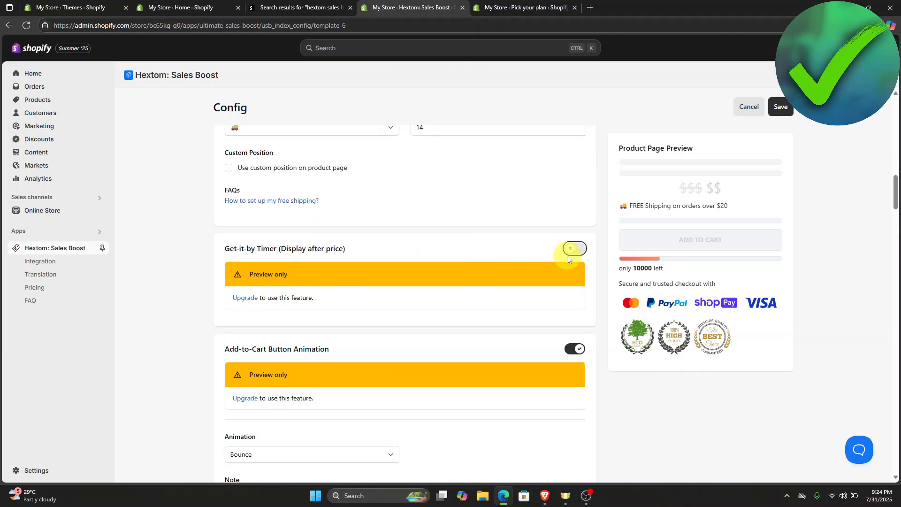
- Enable the Countdown Timer in the product page configuration
scroll(493, 258, down, 1)
scroll(493, 257, up, 1)
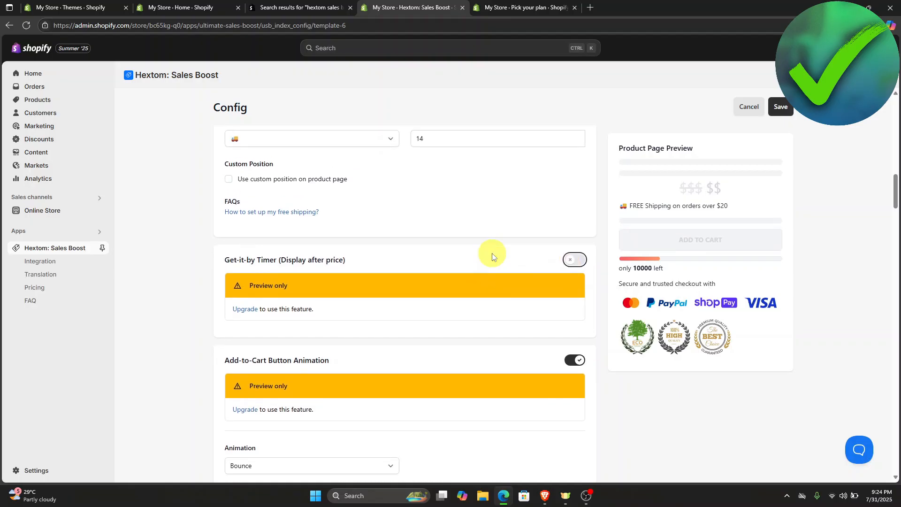
scroll(492, 258, down, 1)
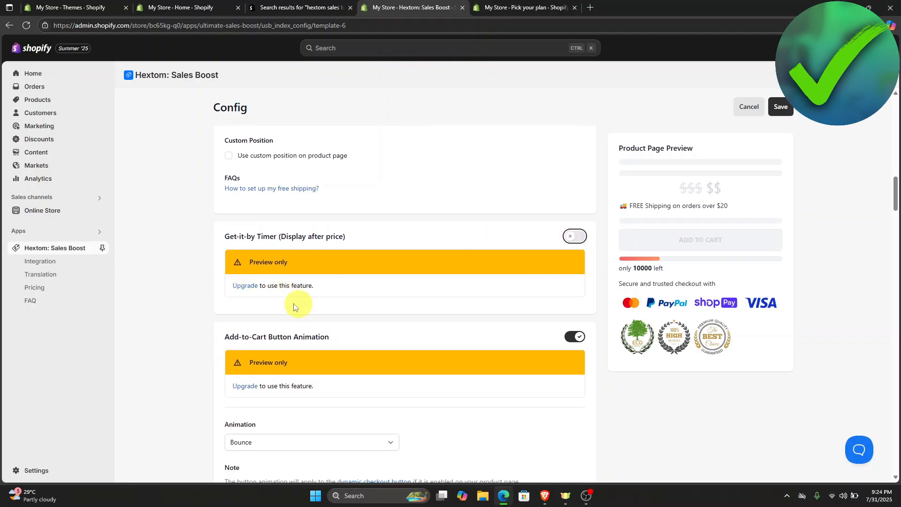
scroll(289, 291, down, 3)
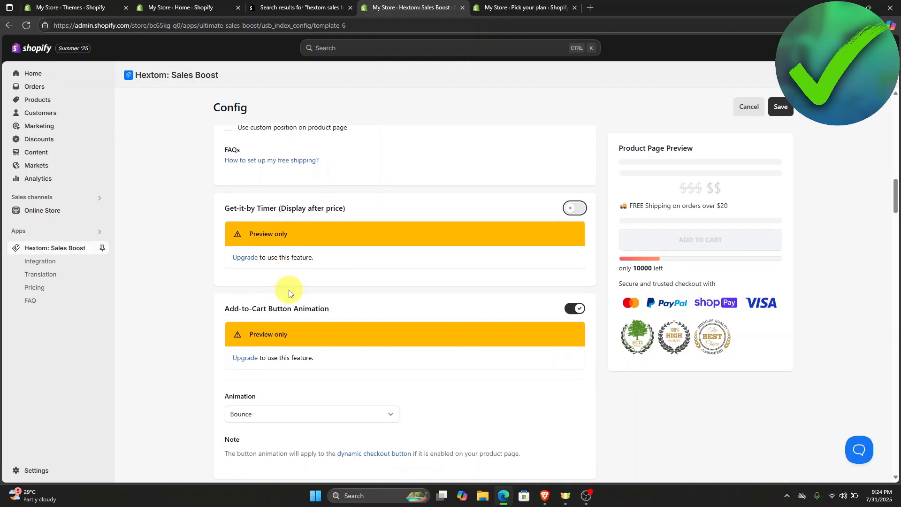
scroll(316, 258, down, 1)
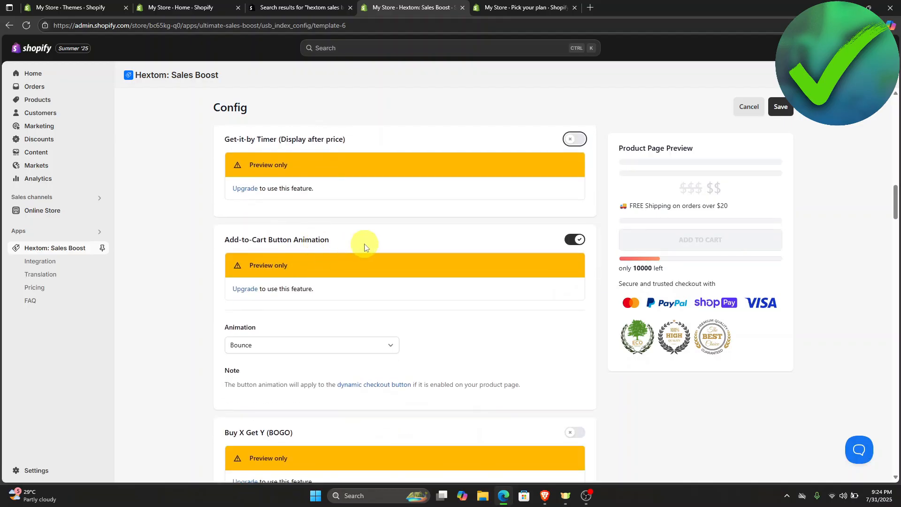
scroll(492, 255, down, 3)
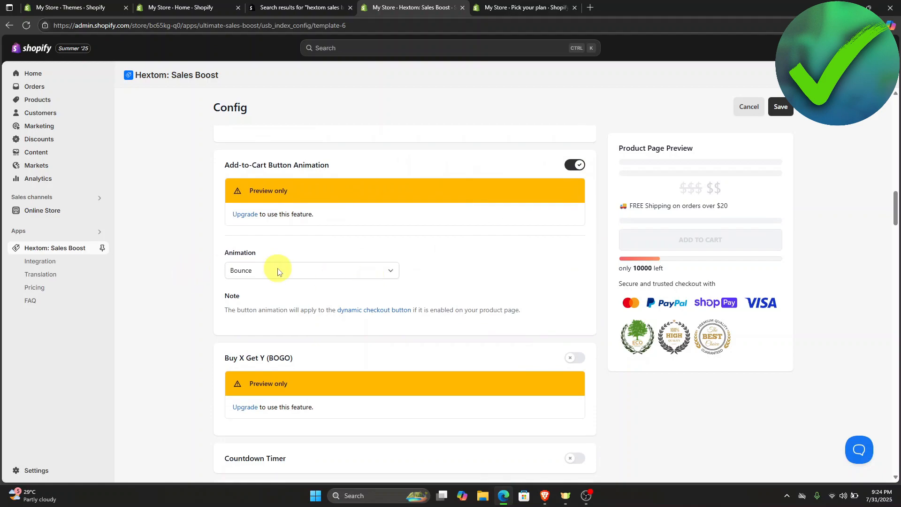
scroll(278, 271, down, 4)
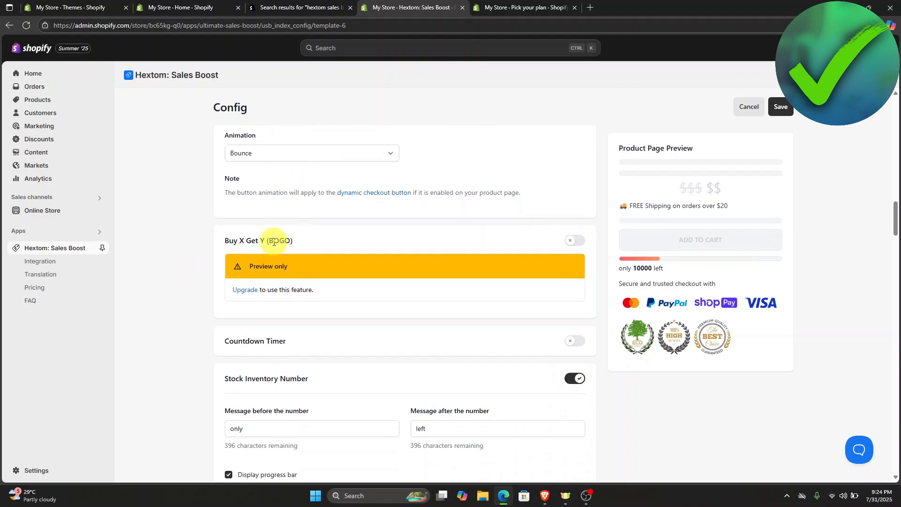
scroll(470, 263, down, 2)
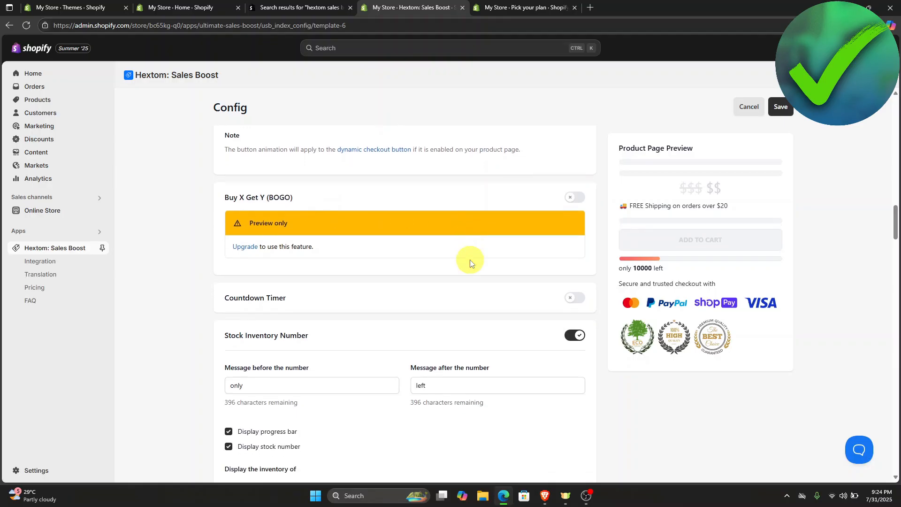
click(570, 289)
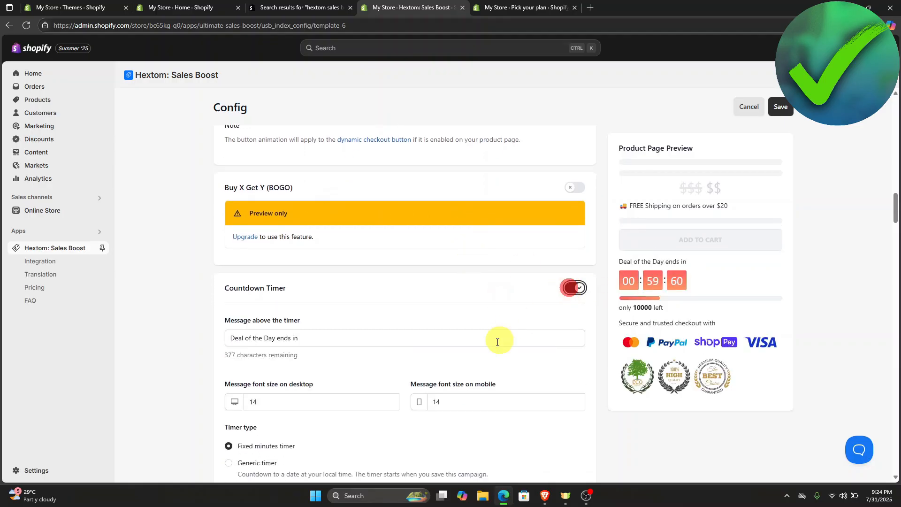
- Review the home/collection and product page previews, the countdown timer, payment badge and targeting settings of the campaign
scroll(704, 262, up, 4)
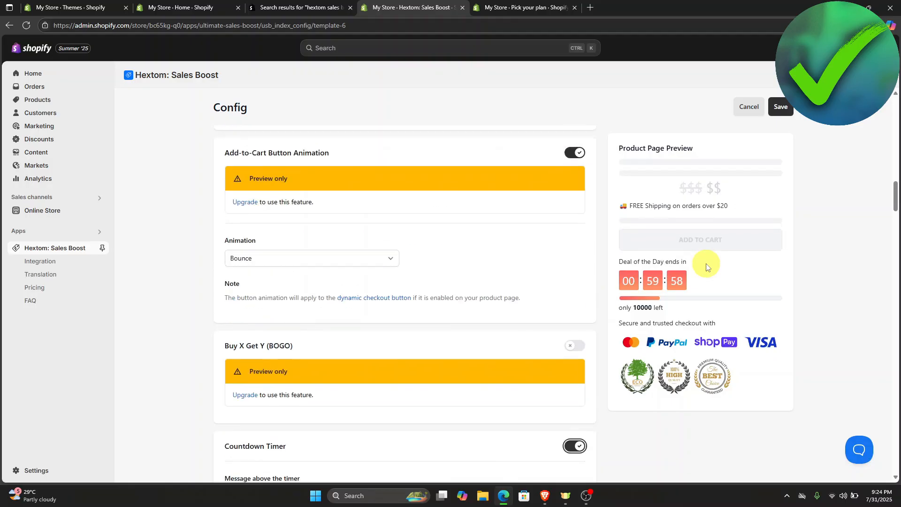
scroll(645, 233, up, 10)
scroll(573, 272, down, 2)
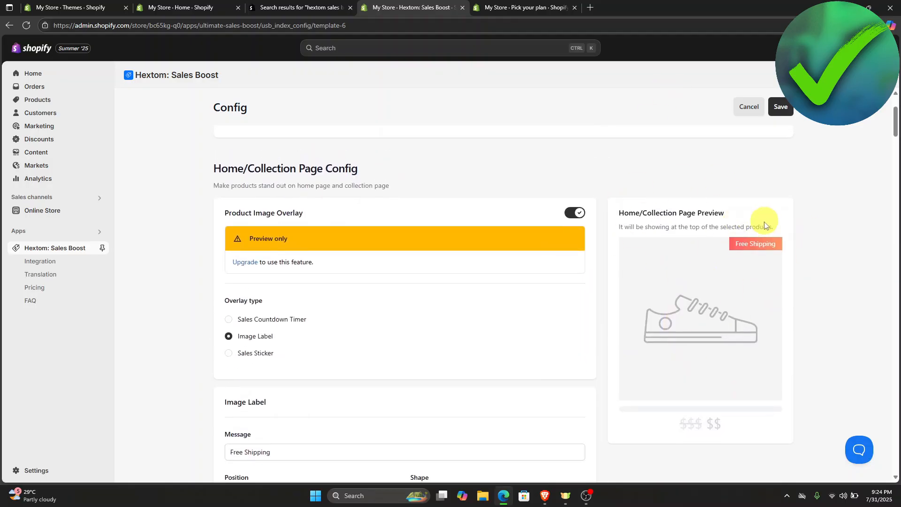
scroll(650, 286, down, 5)
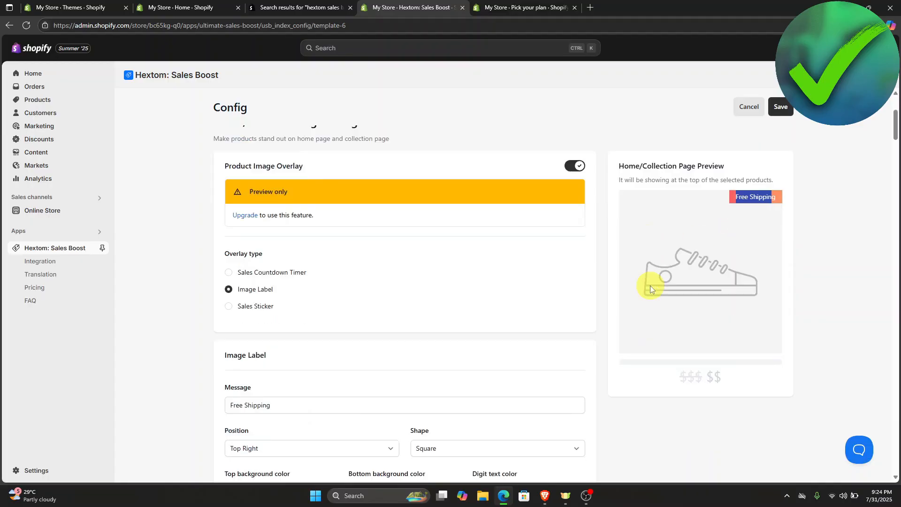
scroll(650, 288, down, 1)
scroll(654, 231, down, 1)
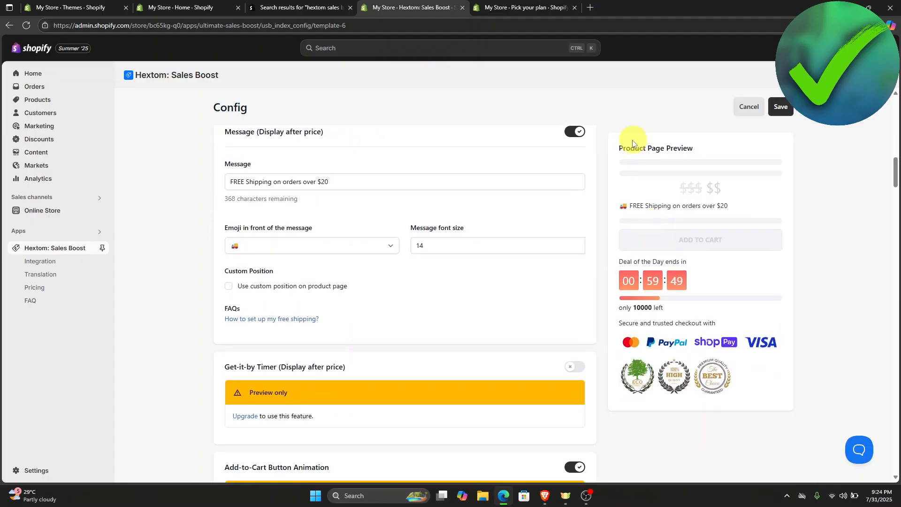
scroll(468, 322, down, 20)
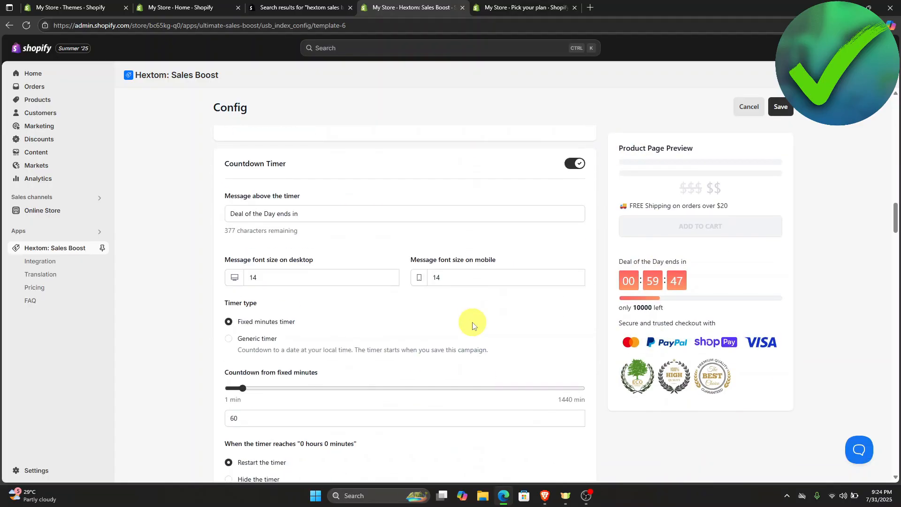
scroll(472, 325, down, 20)
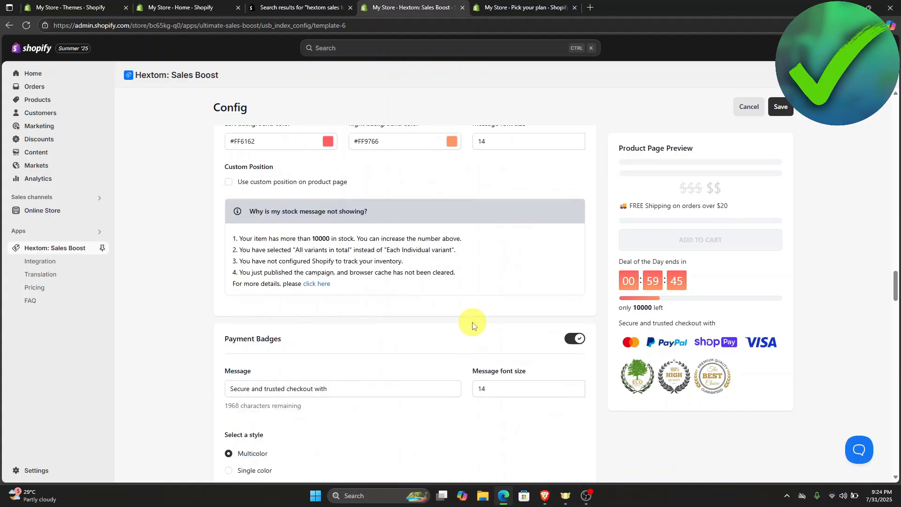
scroll(472, 326, down, 10)
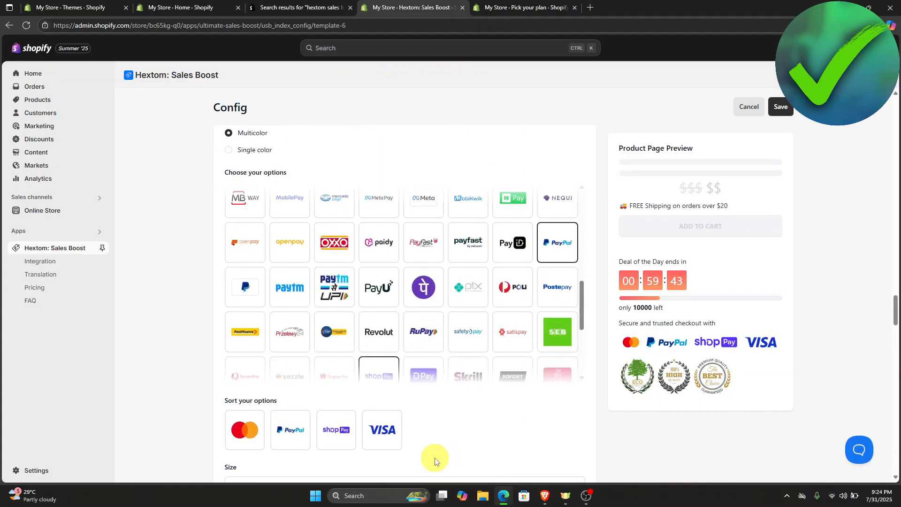
scroll(432, 458, down, 8)
scroll(432, 459, down, 10)
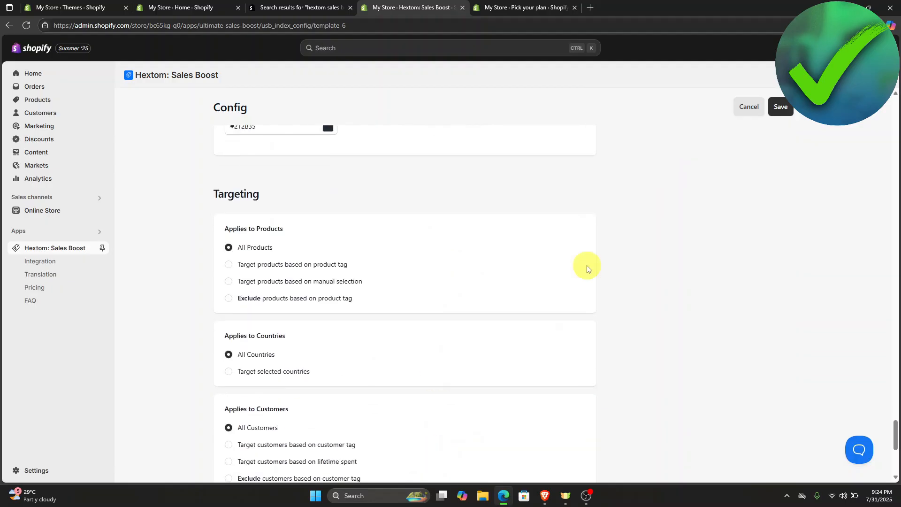
- Save the free shipping campaign and check its targeting and status in the Boost Campaigns list
scroll(585, 266, up, 15)
click(781, 105)
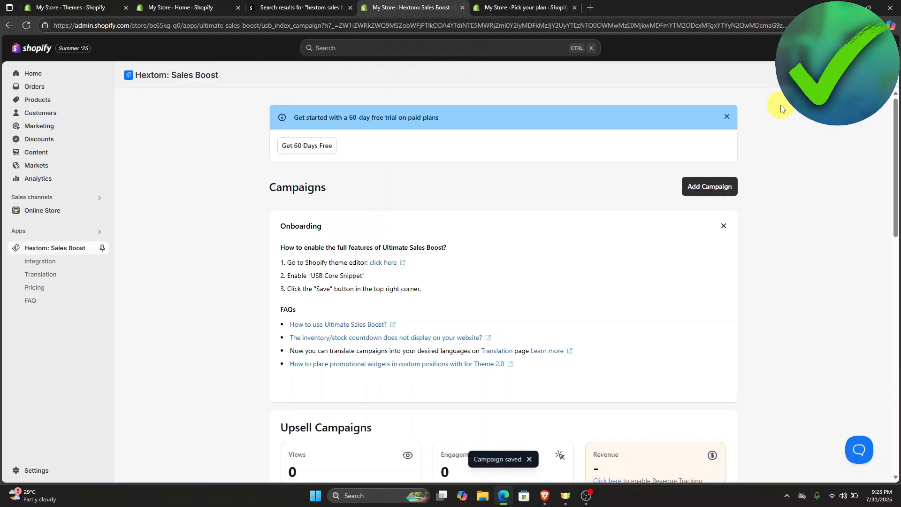
scroll(622, 332, down, 10)
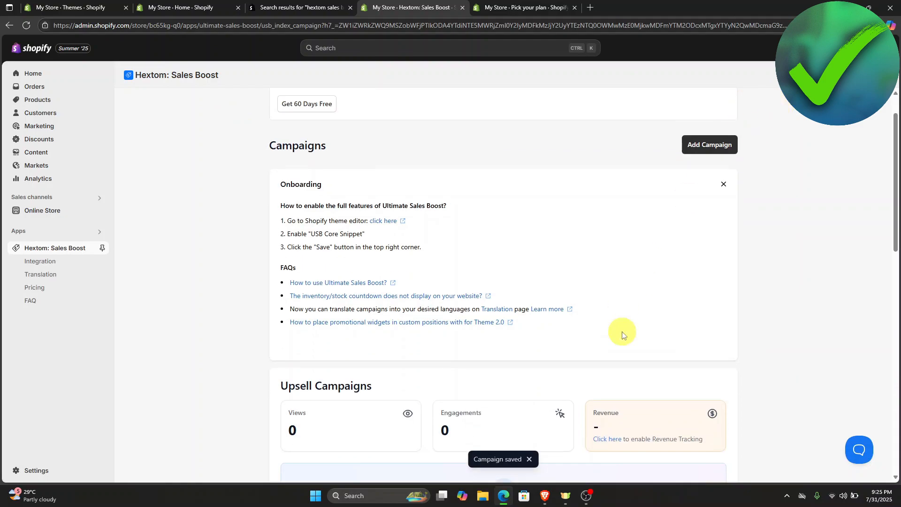
scroll(622, 331, down, 1)
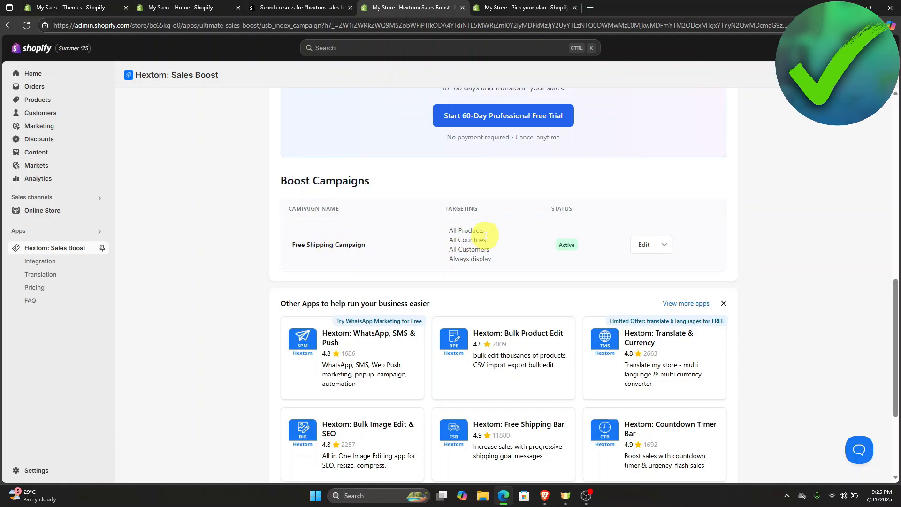
- Open the live Dawn theme in the online store's theme editor and view the featured products on the home page
click(75, 209)
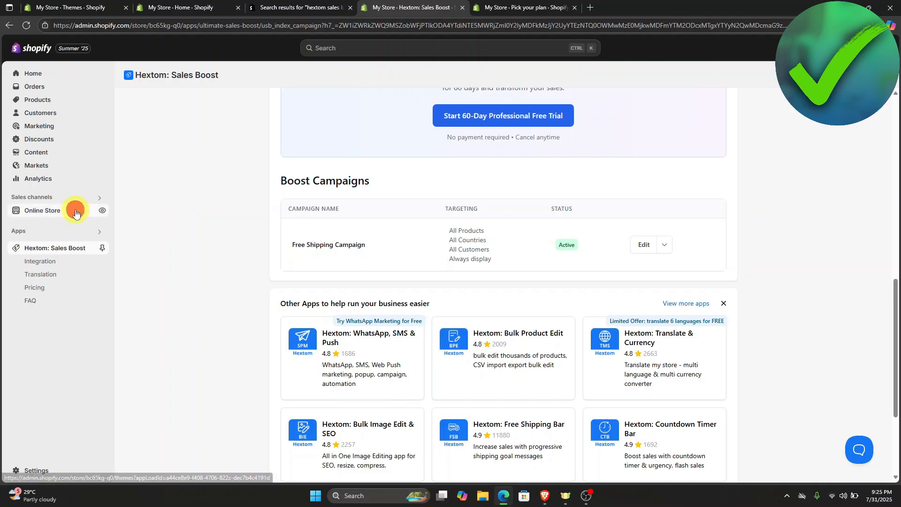
click(698, 308)
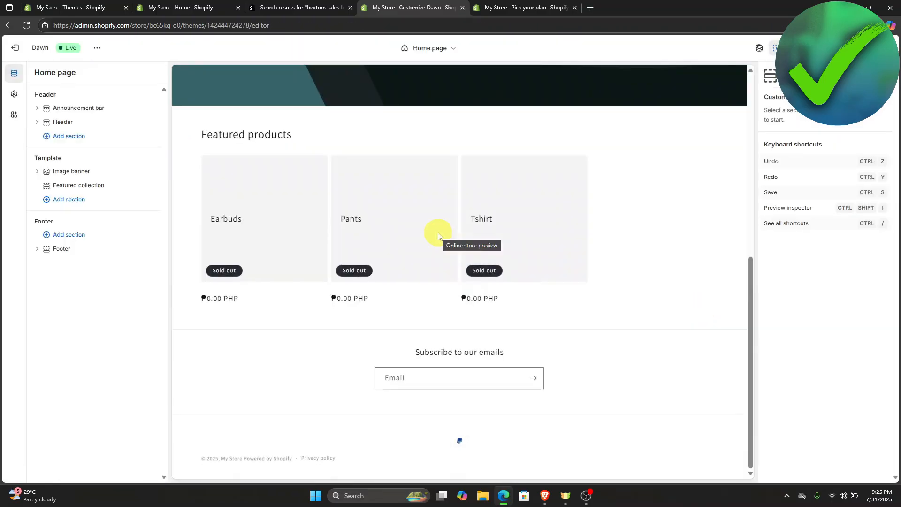
scroll(439, 233, up, 1)
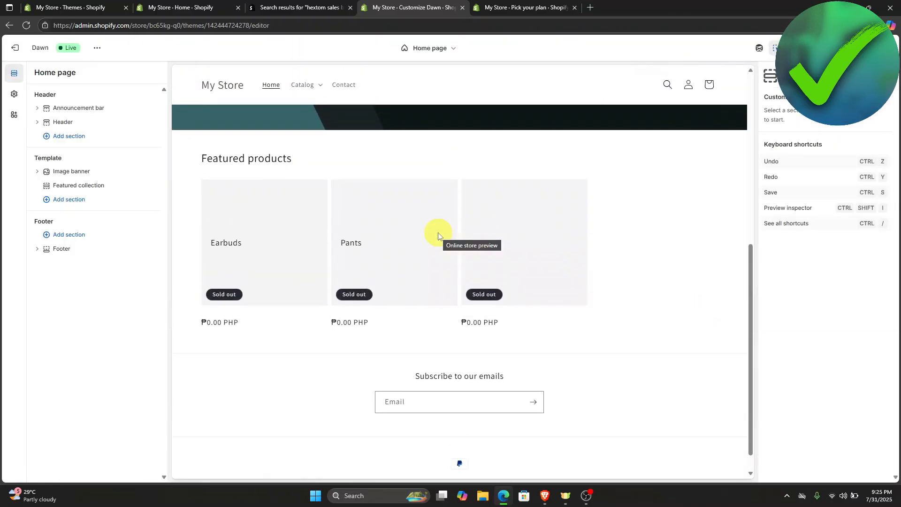
scroll(438, 233, down, 1)
scroll(324, 231, up, 1)
- Open the Earbuds product page in the store preview and inspect its free shipping message, countdown timer and payment badges
click(253, 255)
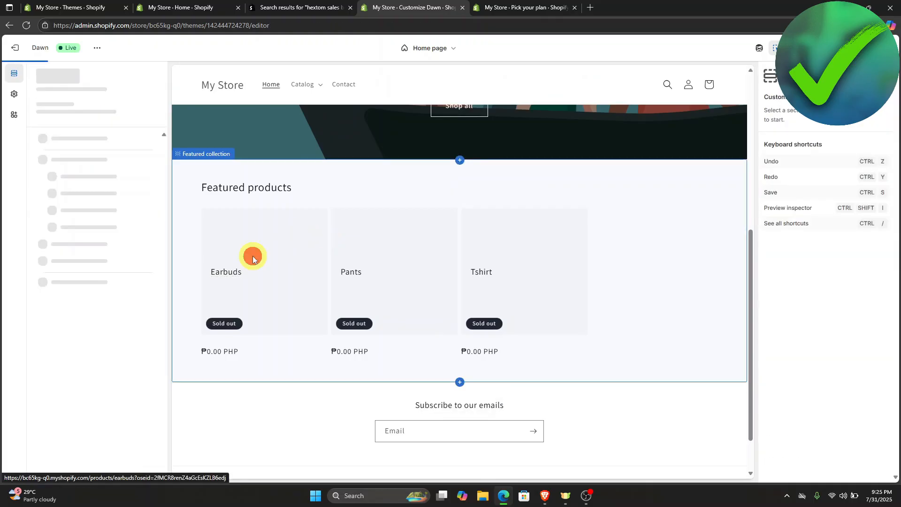
scroll(521, 253, down, 1)
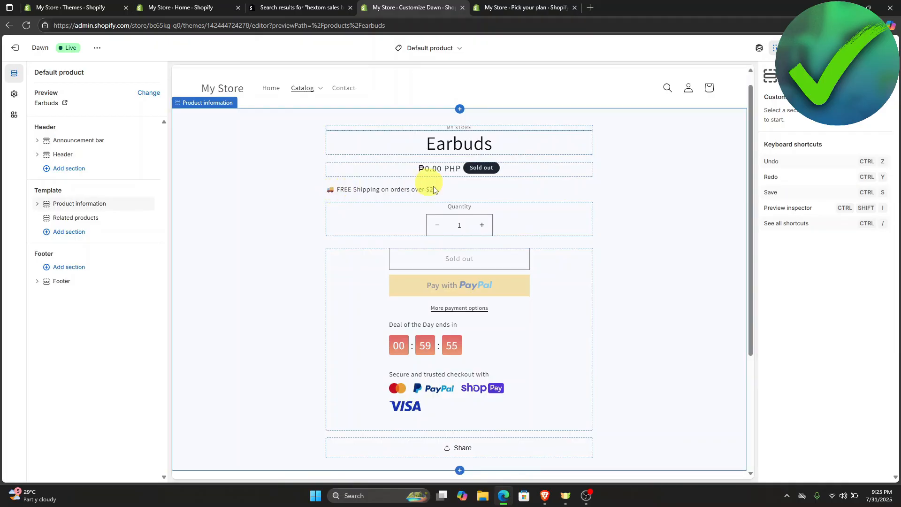
scroll(424, 193, down, 1)
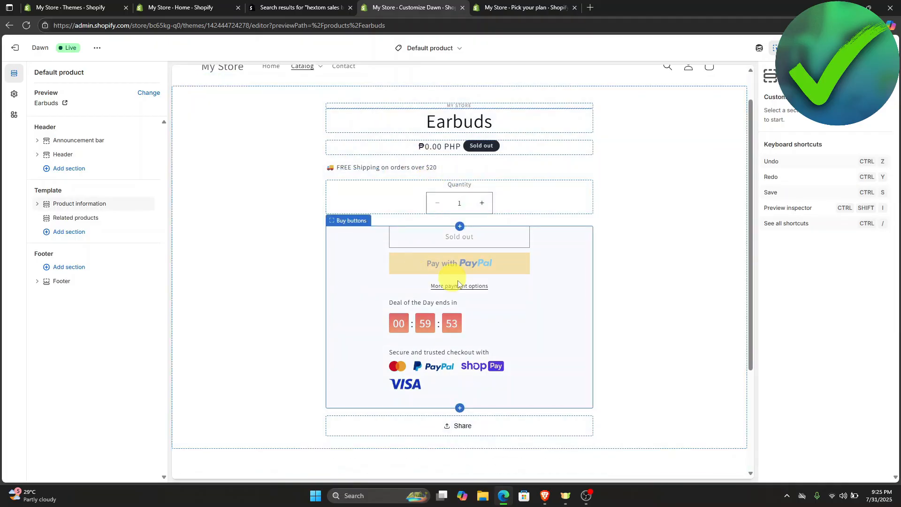
scroll(468, 288, down, 1)
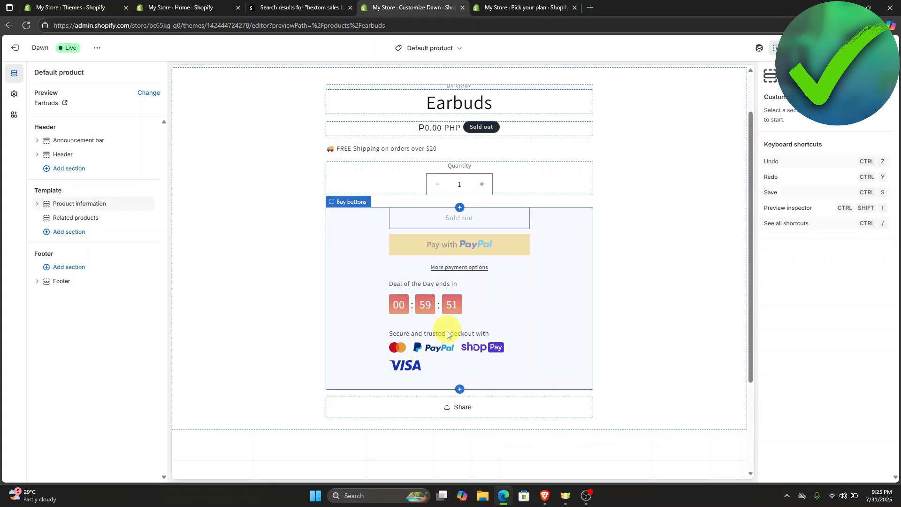
scroll(436, 226, up, 3)
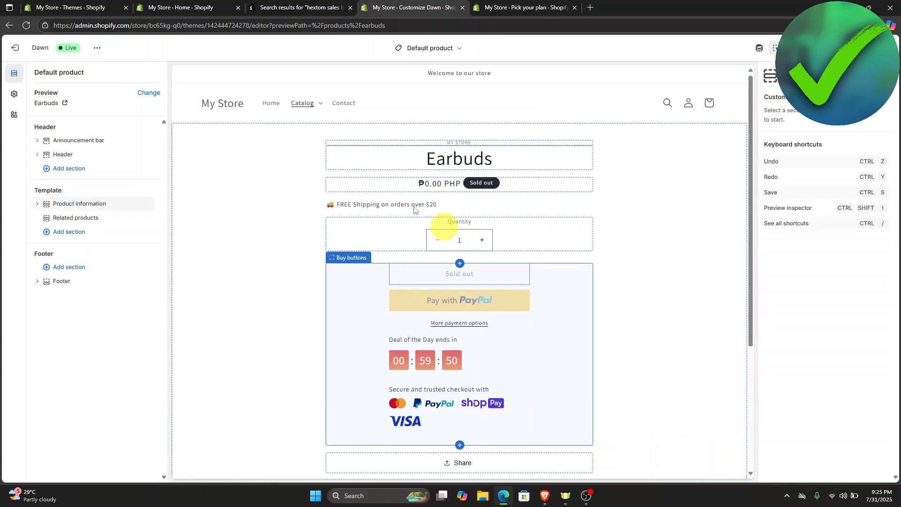